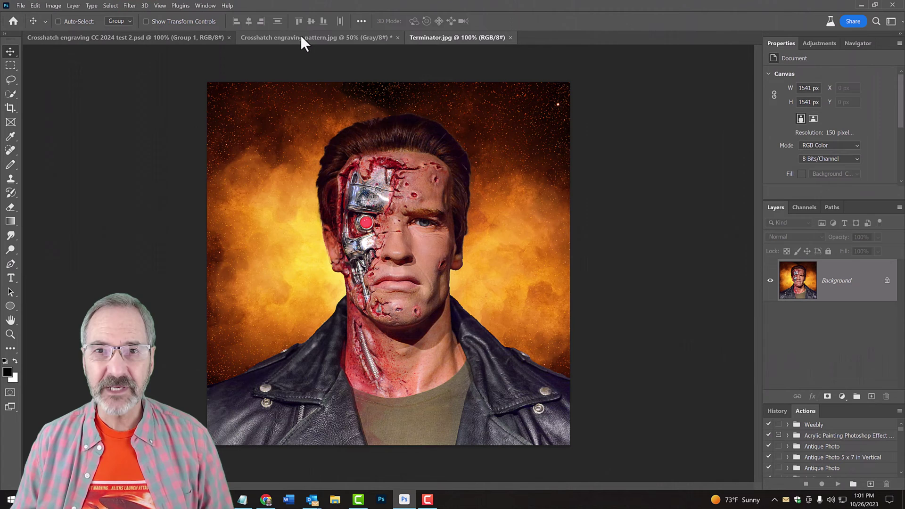
# - Bring the Crosshatch engraving pattern.jpg document to the front
pyautogui.click(301, 36)
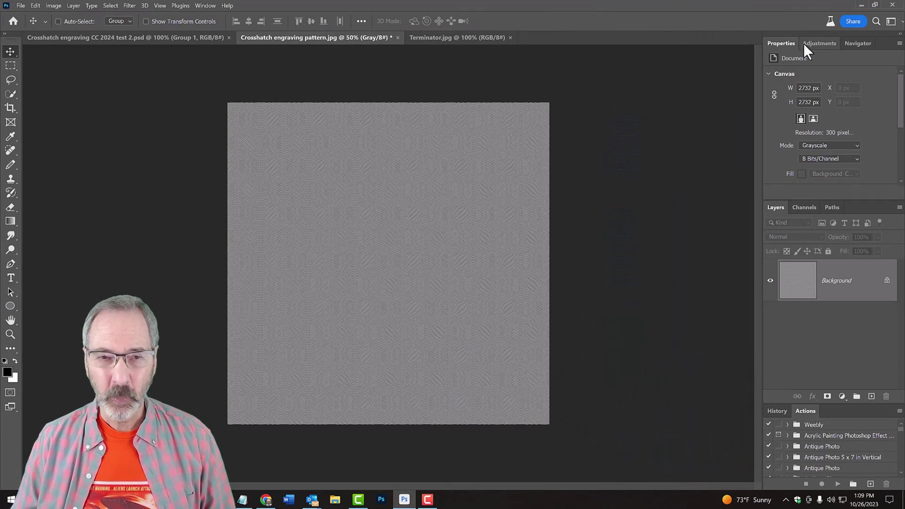
# - Zoom in on the wavy crosshatch with the Navigator, fit it back, then return to Terminator.jpg
pyautogui.click(856, 44)
pyautogui.moveTo(839, 193); pyautogui.dragTo(854, 194)
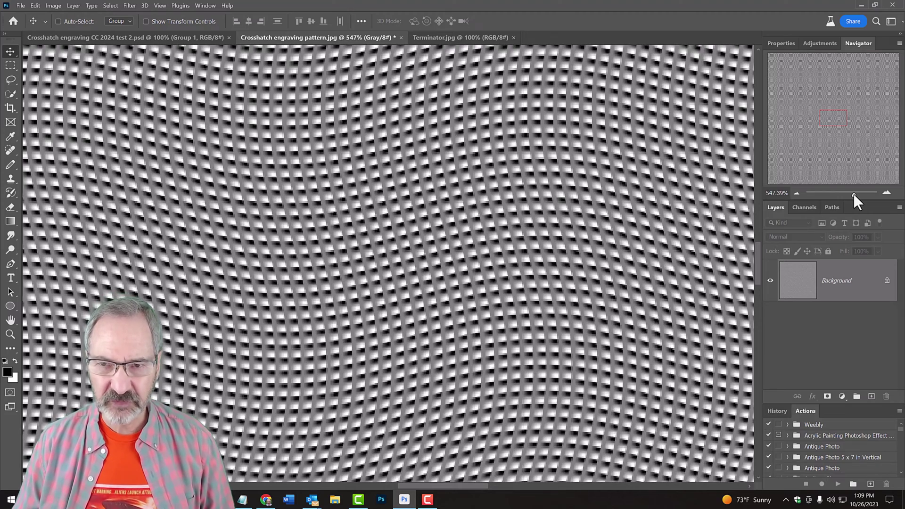
pyautogui.hotkey('ctrl', '0')
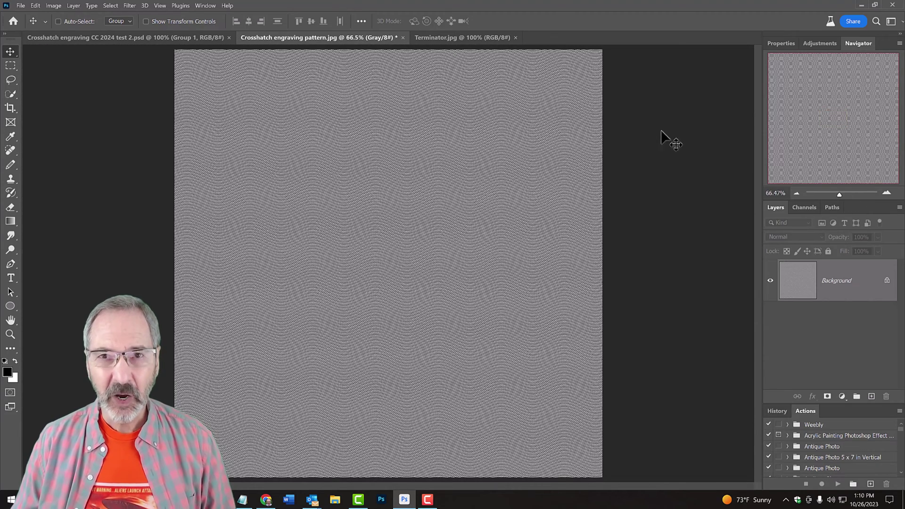
pyautogui.click(443, 37)
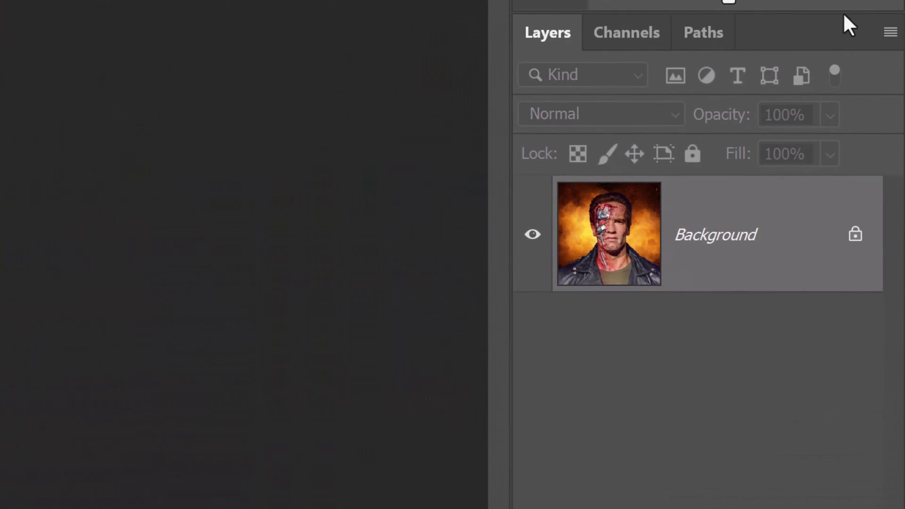
# - Convert the Terminator Background layer into a smart object (Layer 0) from the Layers panel menu
pyautogui.click(890, 31)
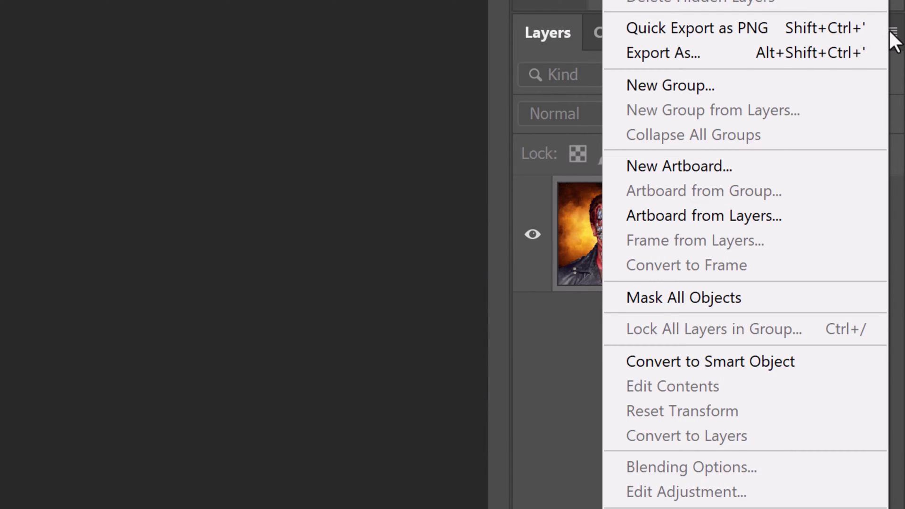
pyautogui.click(712, 361)
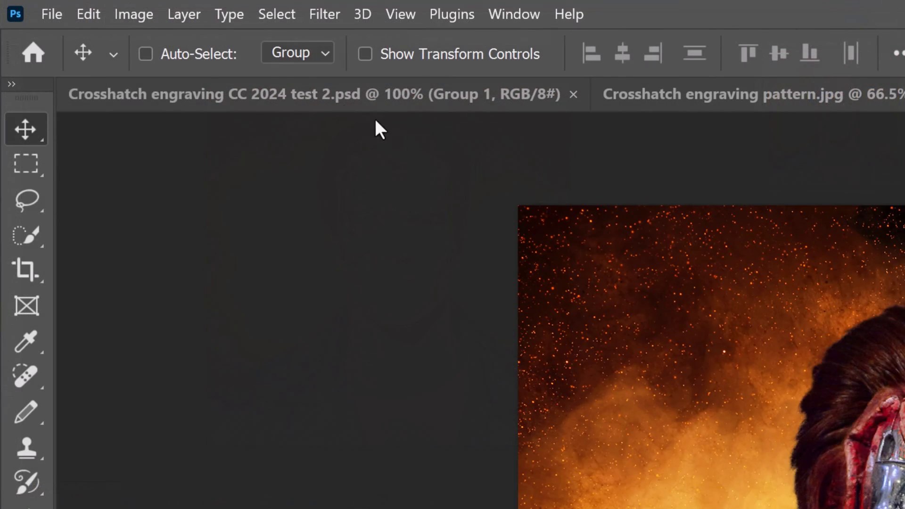
# - Apply Shadows/Highlights to Layer 0 with Shadows Amount 10% and Highlights Amount 14%
pyautogui.click(54, 6)
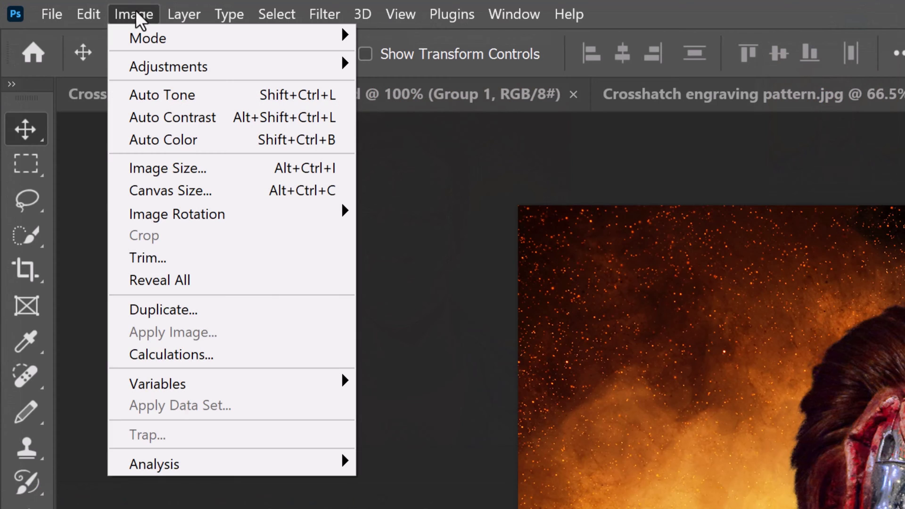
pyautogui.moveTo(167, 66)
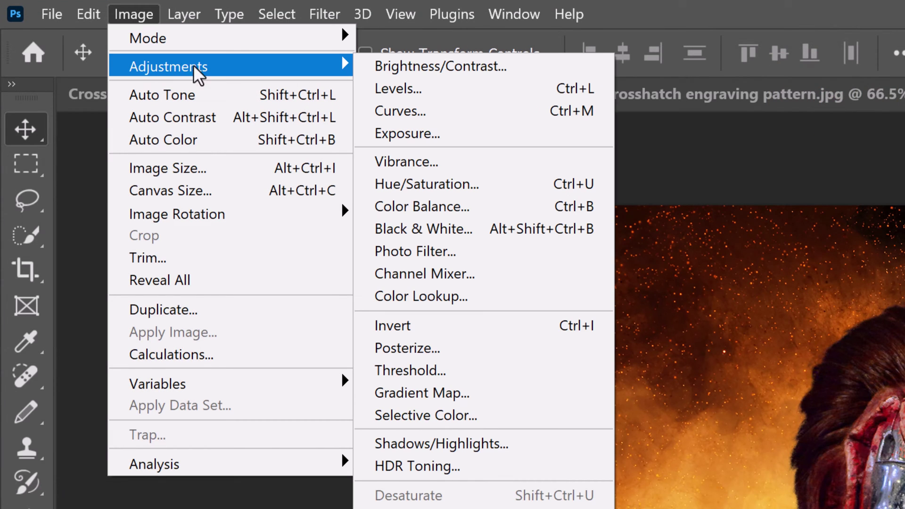
pyautogui.click(422, 443)
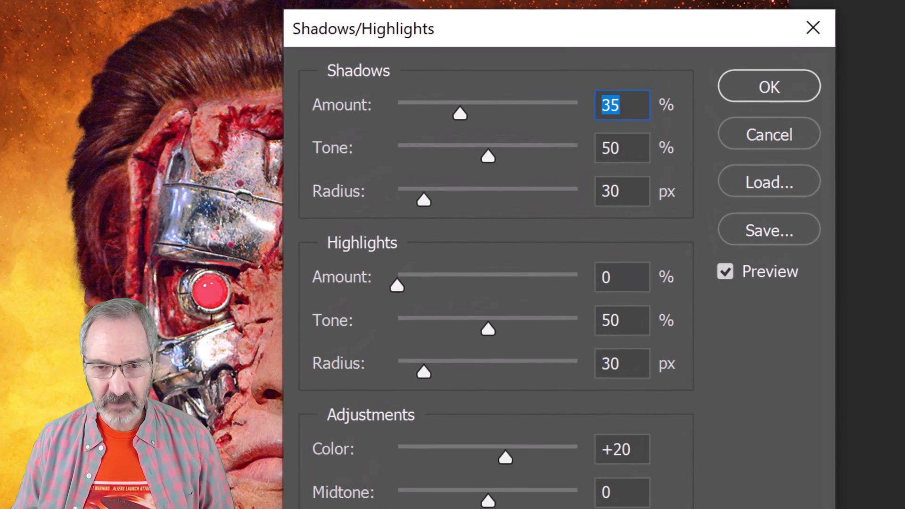
pyautogui.write('10')
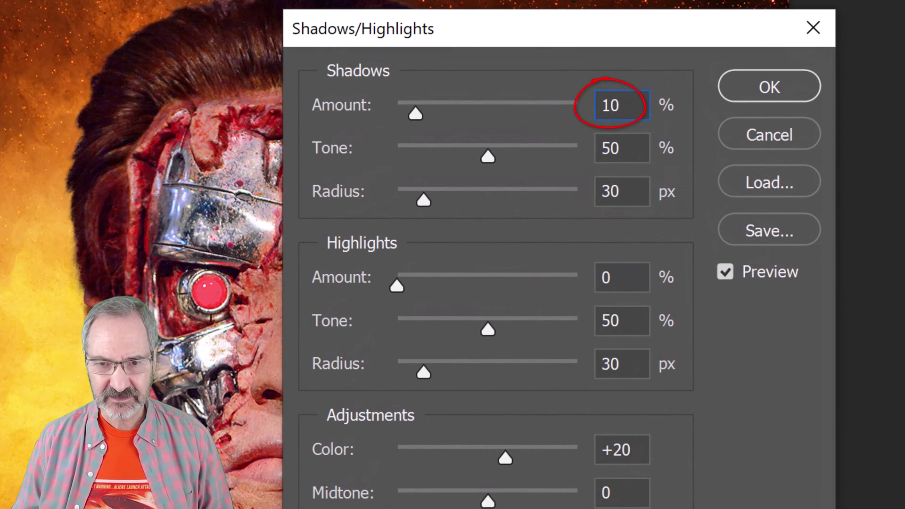
pyautogui.click(634, 278)
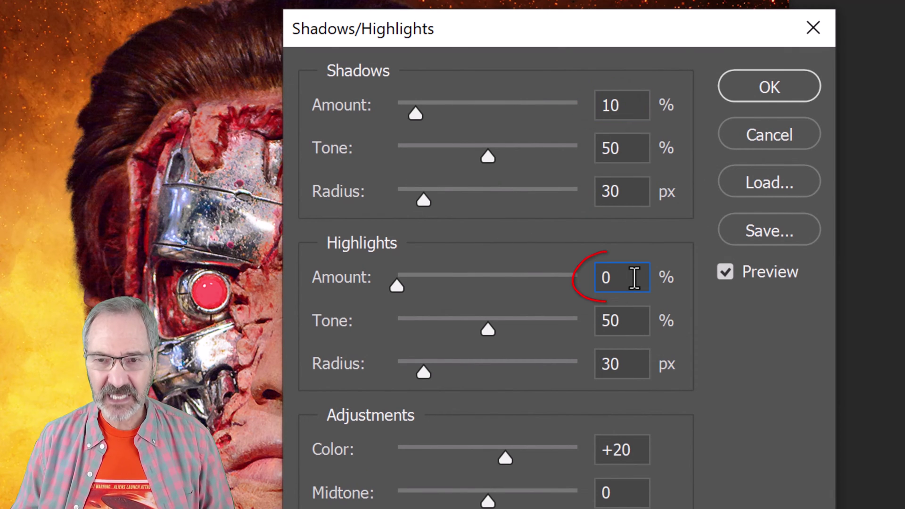
pyautogui.write('14')
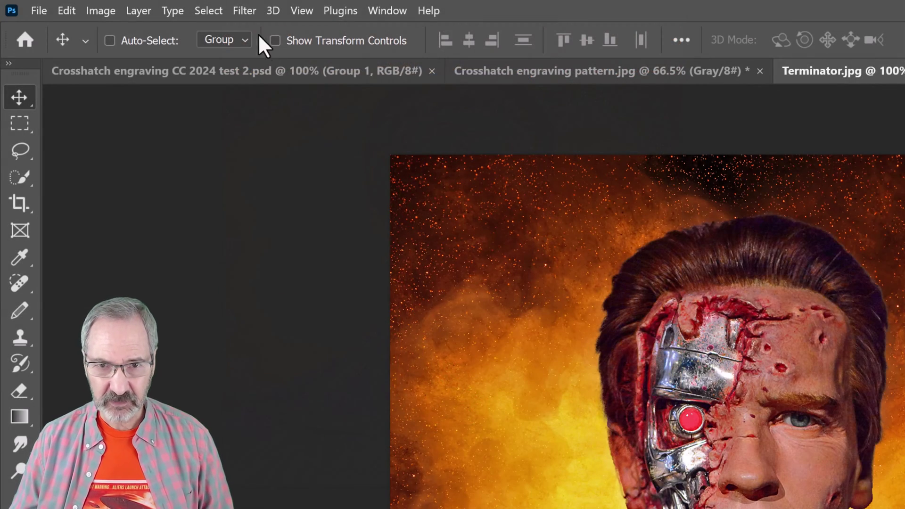
# - Add a Smart Blur smart filter (Radius 30, Threshold 30, High quality) after comparing the preview
pyautogui.click(245, 10)
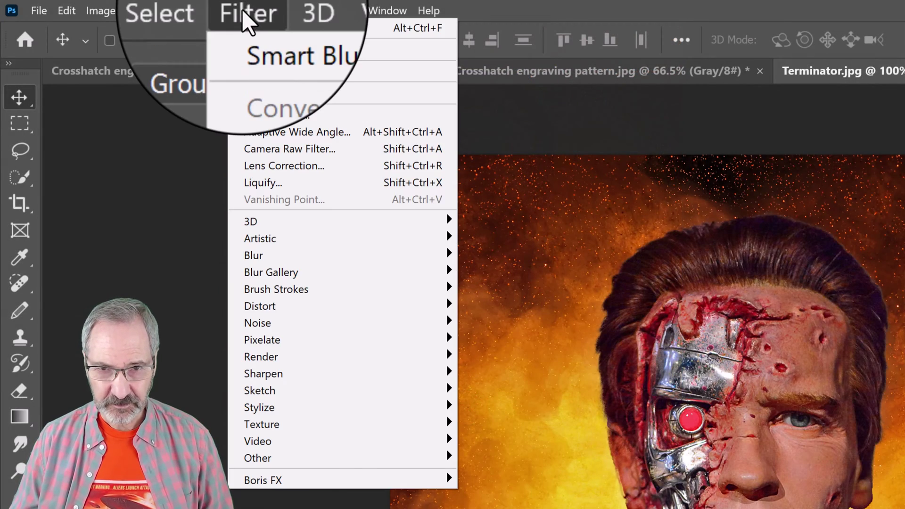
pyautogui.moveTo(254, 257)
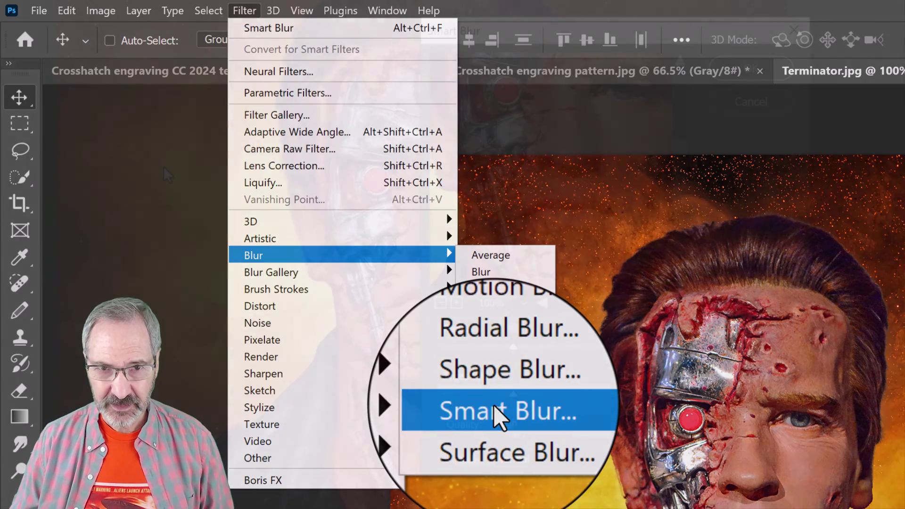
pyautogui.click(494, 406)
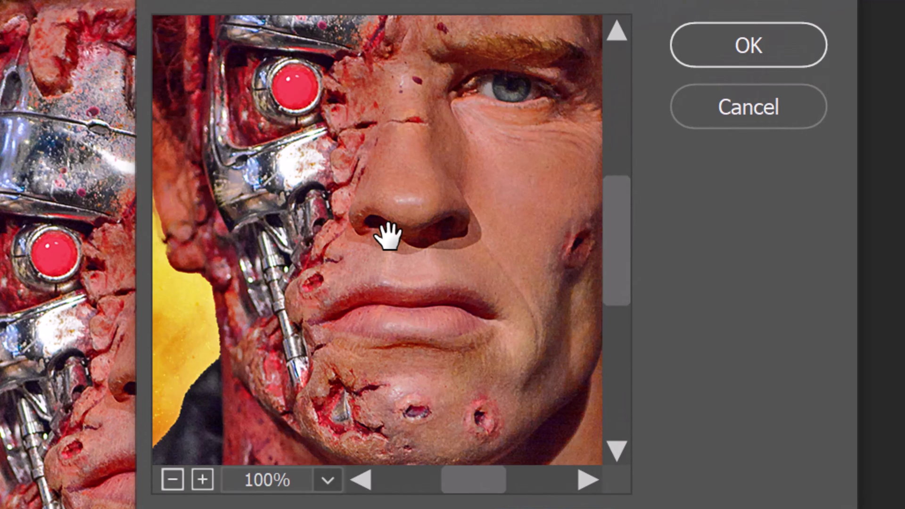
pyautogui.click(386, 235)
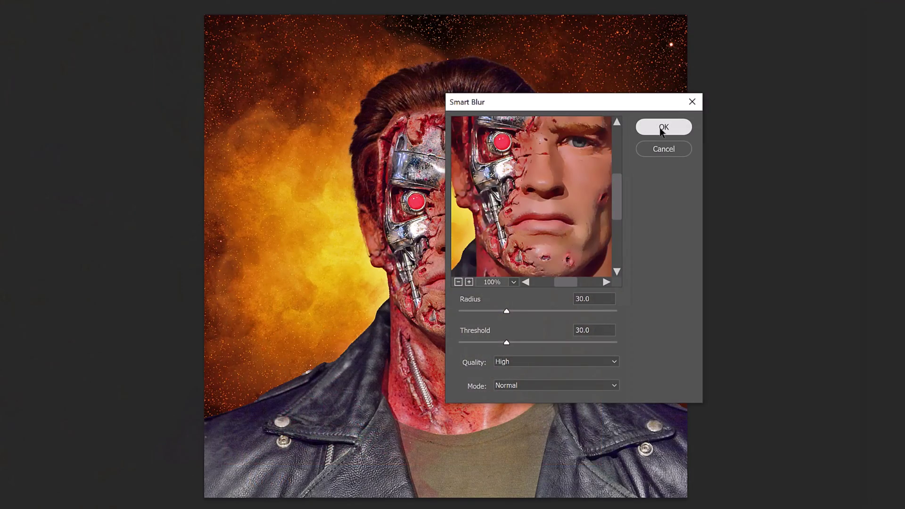
pyautogui.click(740, 49)
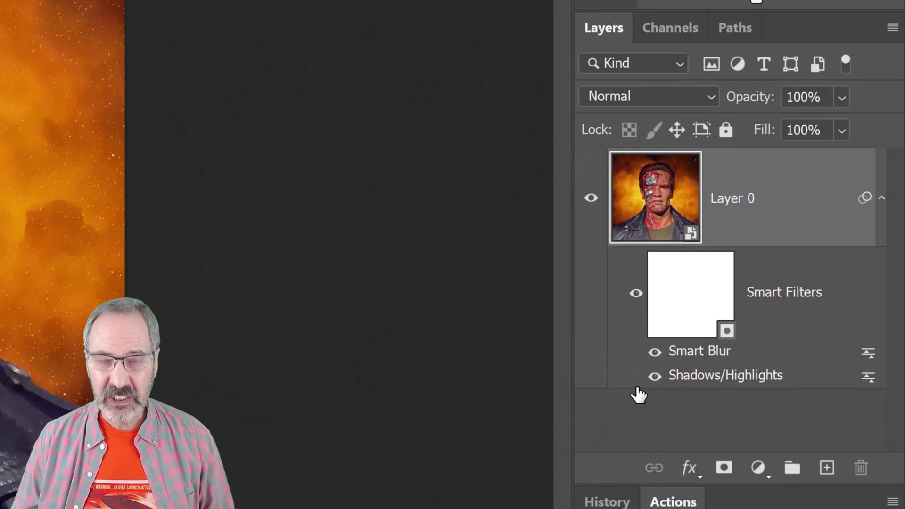
pyautogui.click(757, 469)
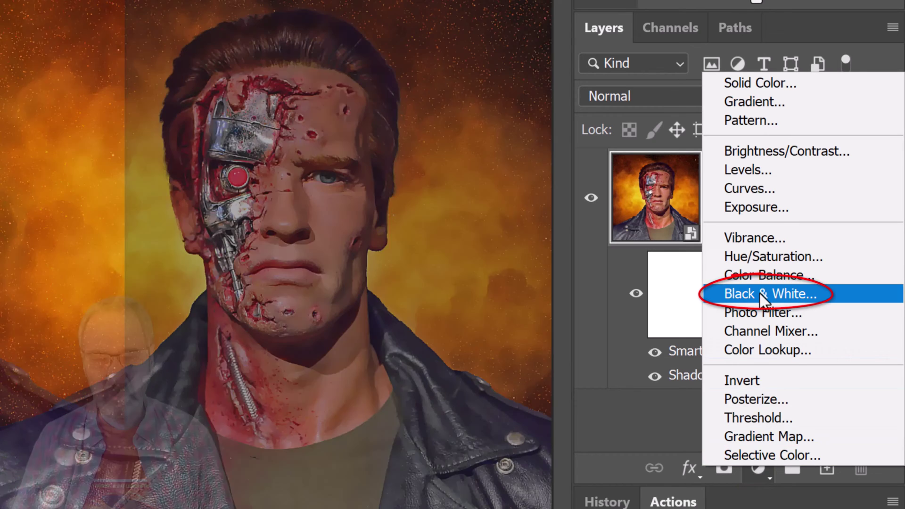
pyautogui.click(760, 294)
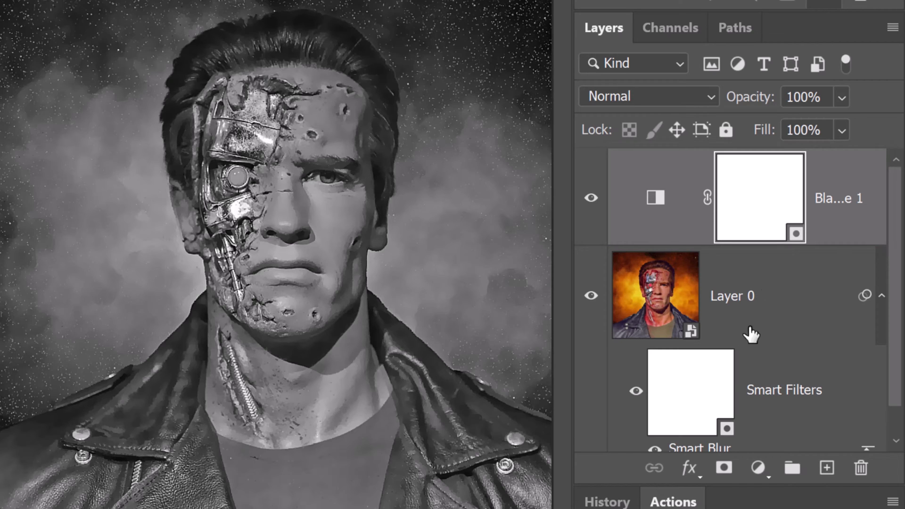
# - Add a Levels adjustment with input black 45 and white 200, then go to the pattern document
pyautogui.click(757, 468)
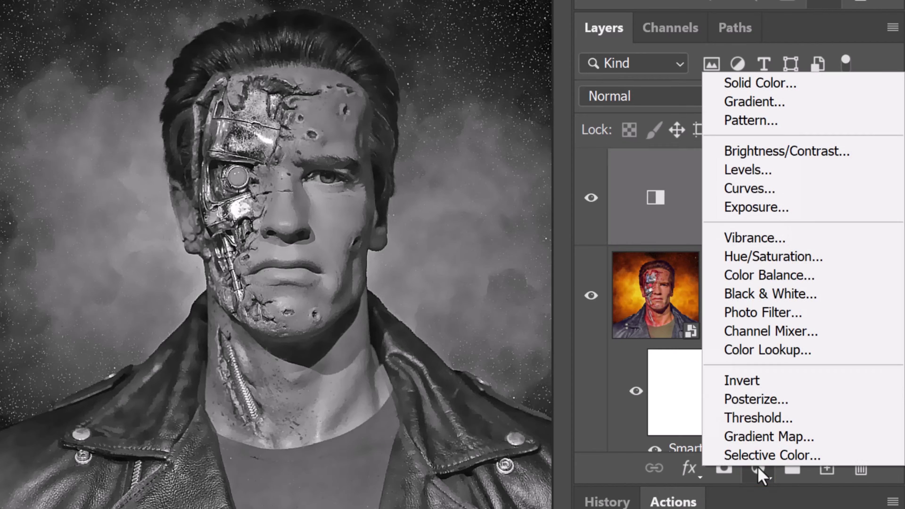
pyautogui.click(745, 169)
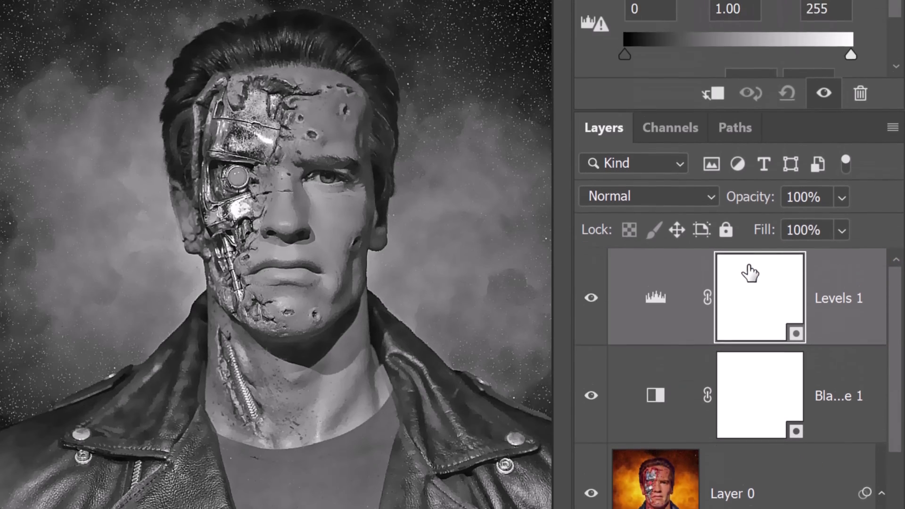
pyautogui.click(651, 289)
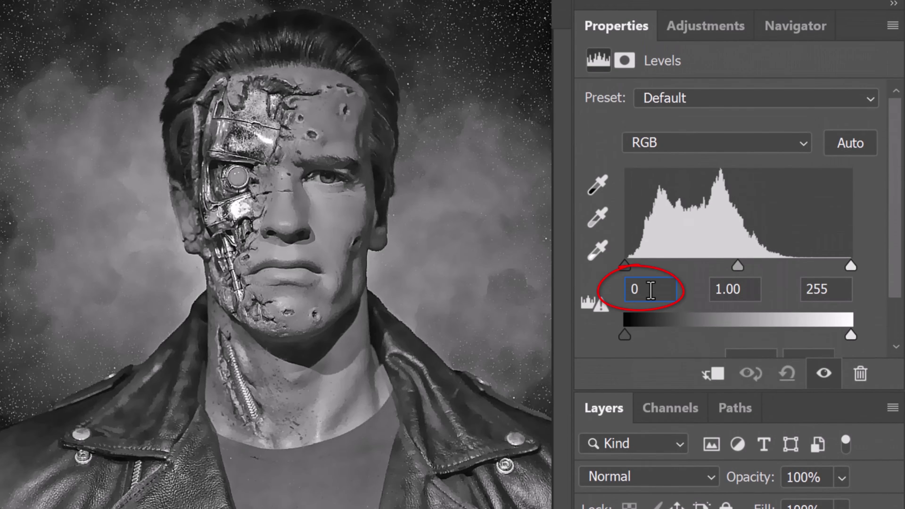
pyautogui.write('45')
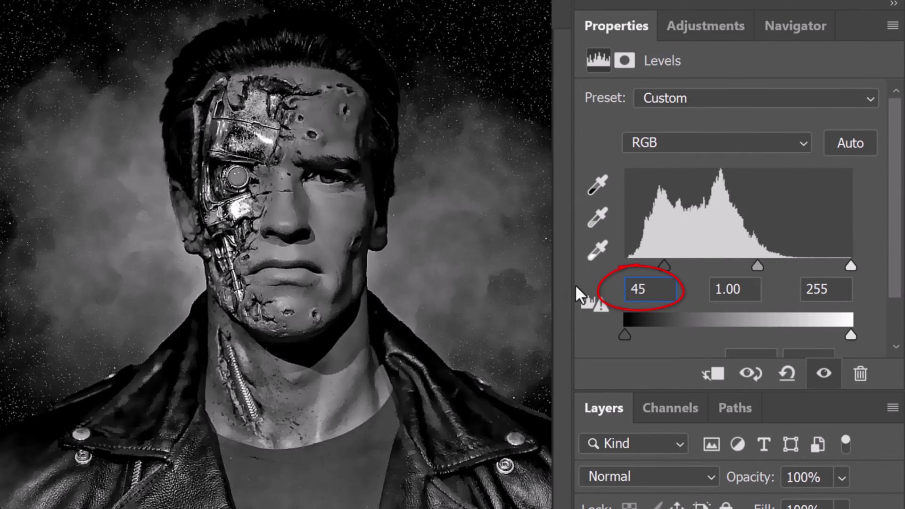
pyautogui.click(840, 286)
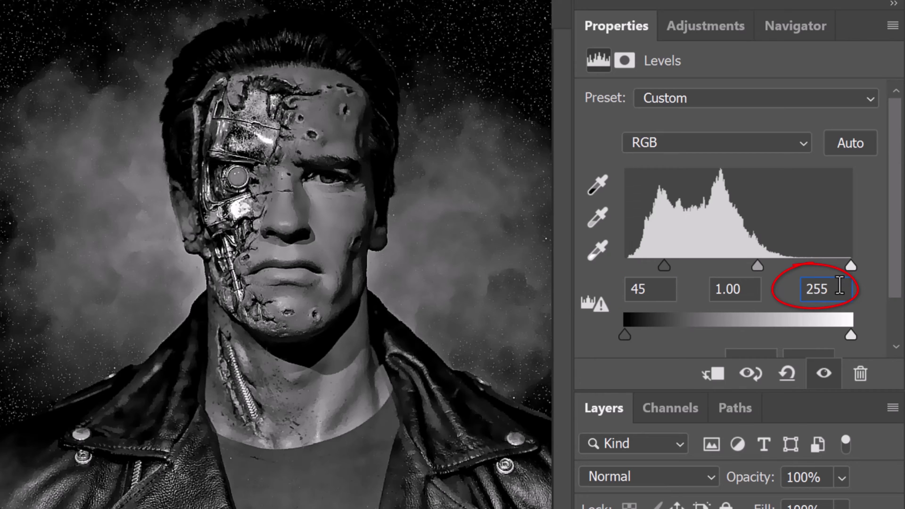
pyautogui.write('200')
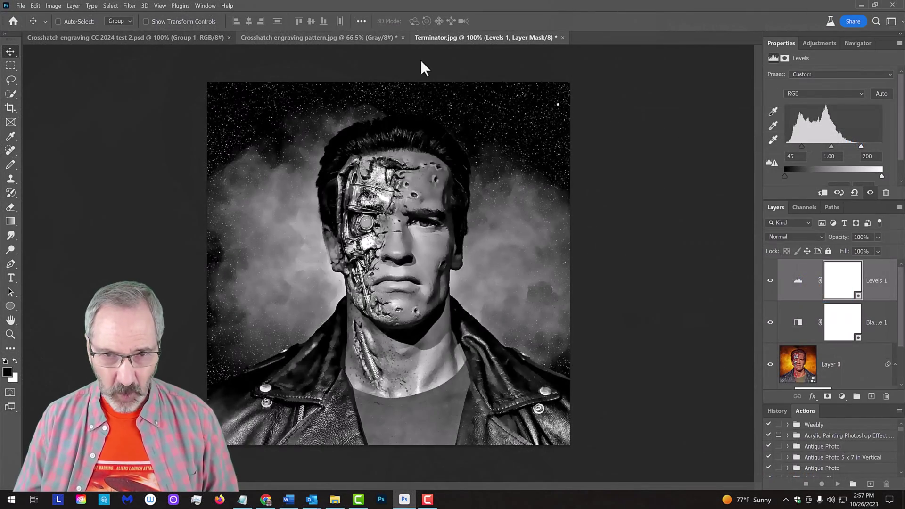
pyautogui.click(324, 36)
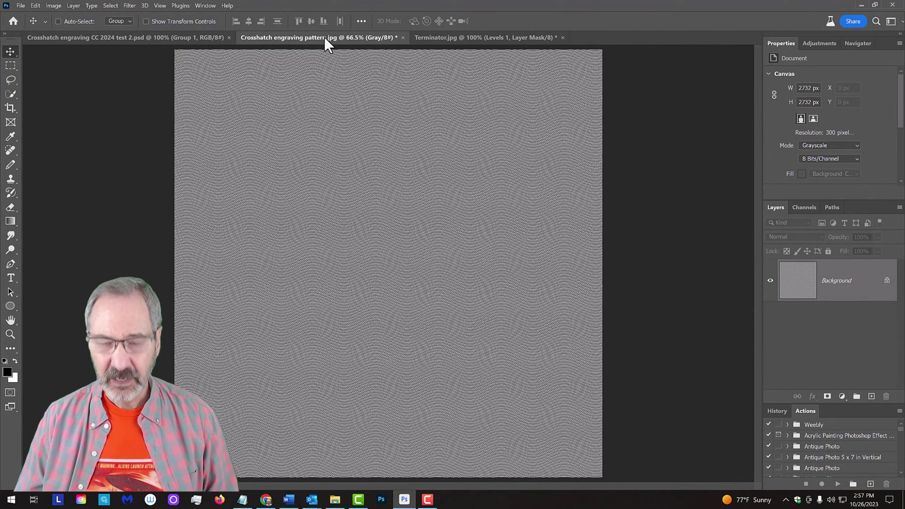
# - Copy the whole pattern, paste it into Terminator.jpg as Layer 1, and set Hard Mix blending
pyautogui.hotkey('ctrl', 'a')
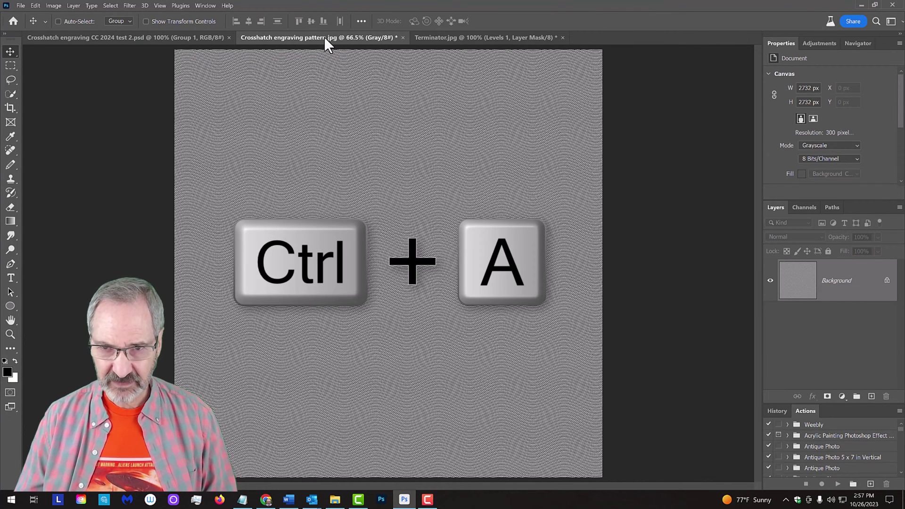
pyautogui.hotkey('ctrl', 'c')
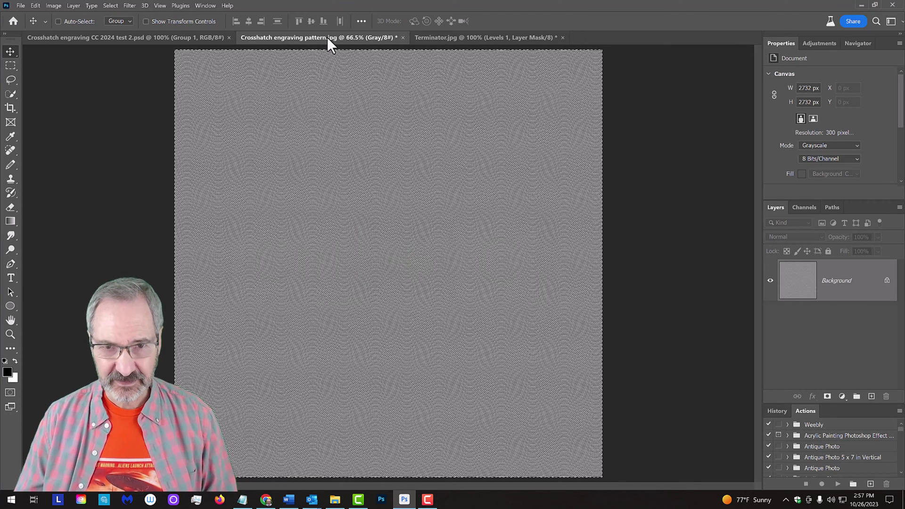
pyautogui.click(456, 38)
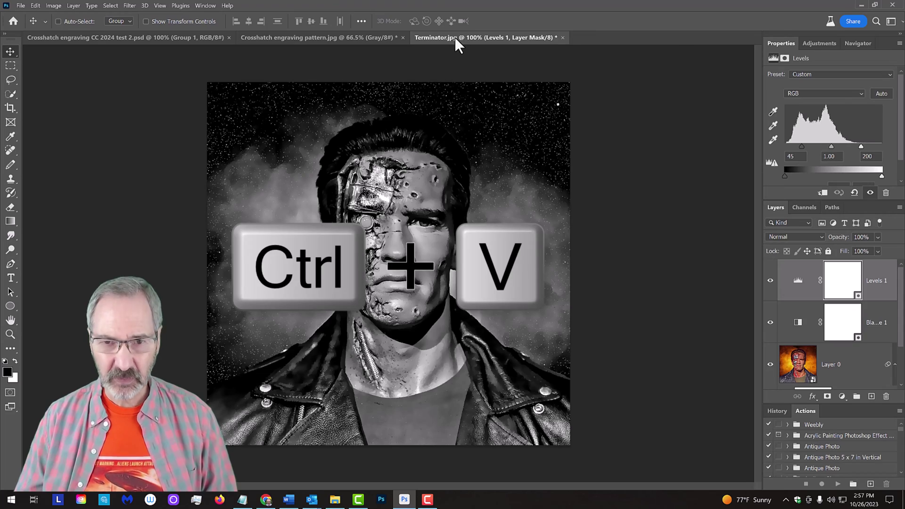
pyautogui.hotkey('ctrl', 'v')
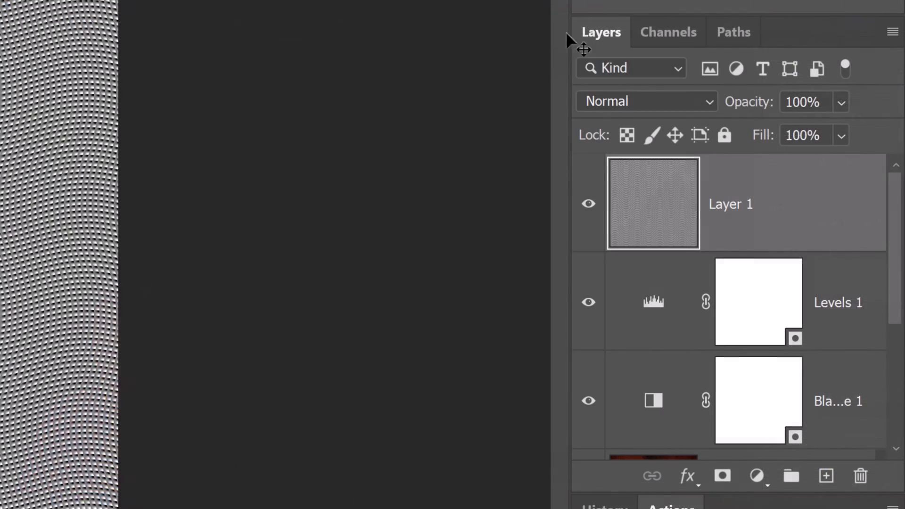
pyautogui.click(707, 101)
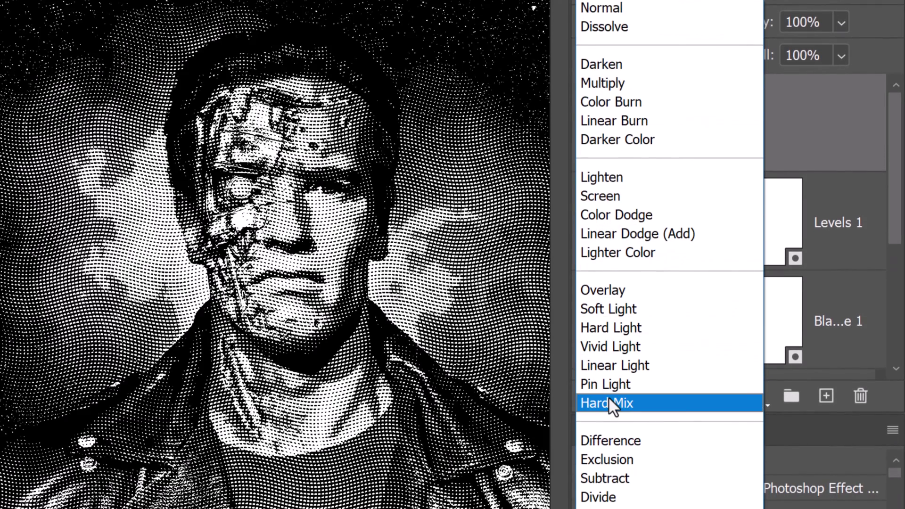
pyautogui.click(609, 404)
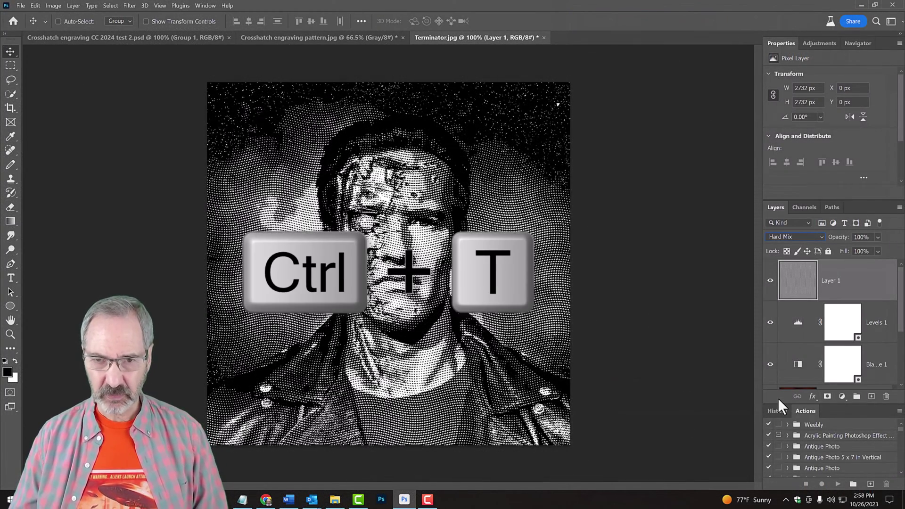
# - Free-transform Layer 1 and drag it to X 770.50 px, Y 770.50 px, centred on the canvas
pyautogui.hotkey('ctrl', 't')
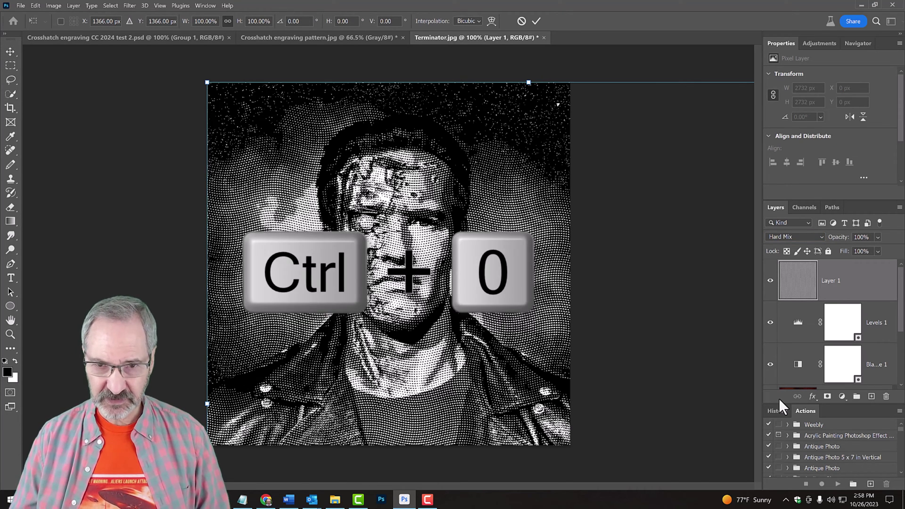
pyautogui.hotkey('ctrl', '0')
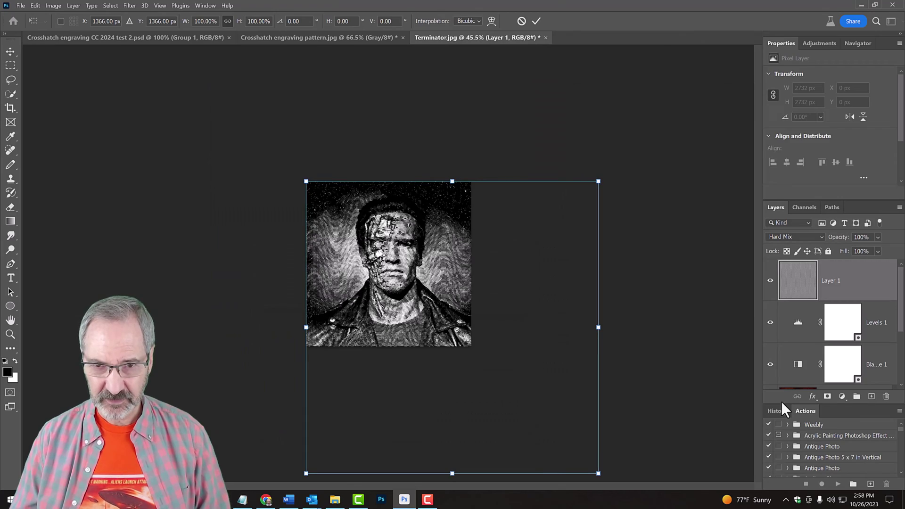
pyautogui.moveTo(407, 281); pyautogui.dragTo(345, 219)
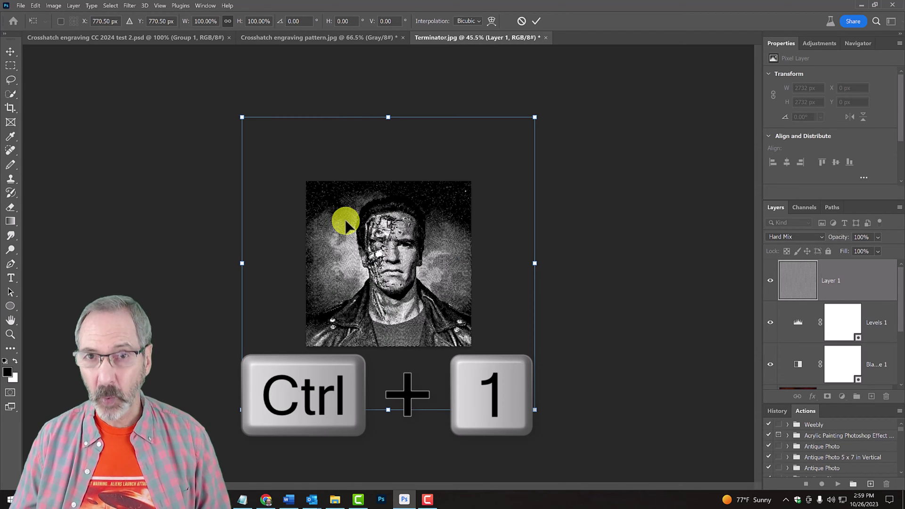
# - At 100% view, scrub the linked width and height of Layer 1 up to 201%
pyautogui.hotkey('ctrl', '1')
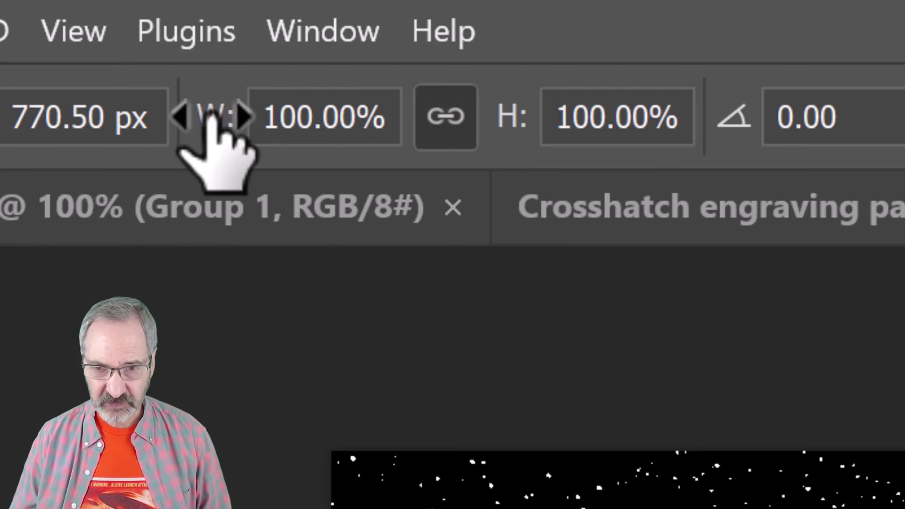
pyautogui.moveTo(218, 118); pyautogui.dragTo(464, 132)
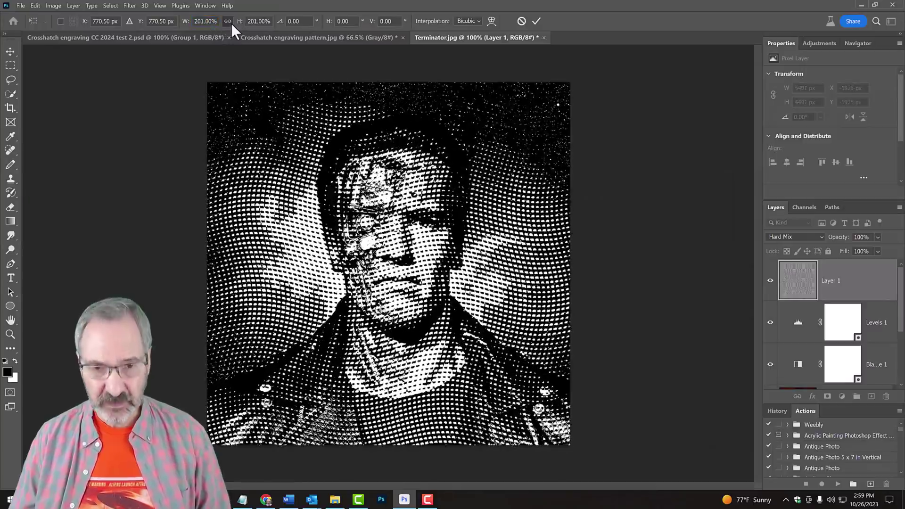